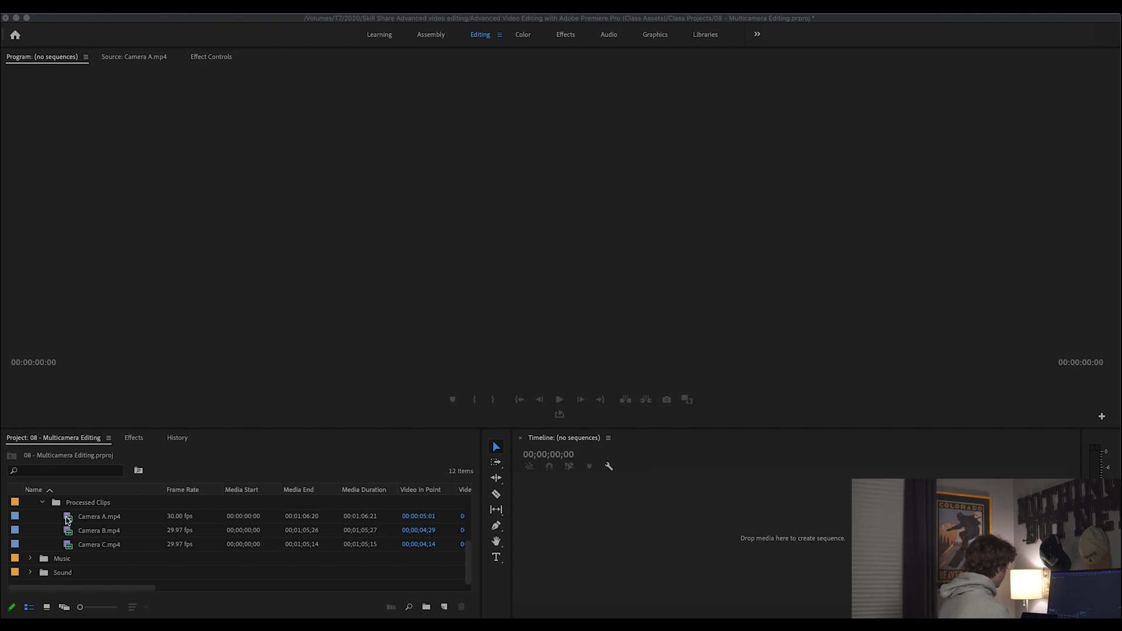
Preview the Camera A and Camera C clips in the Source monitor.
left_click(68, 520)
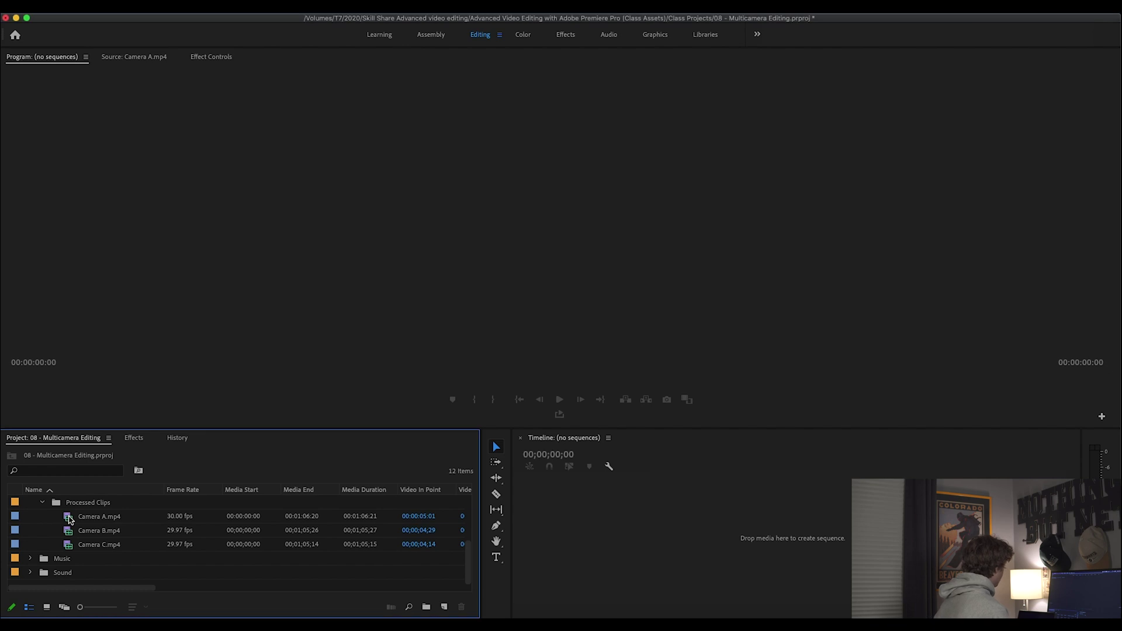
double_click(69, 520)
left_click(69, 533)
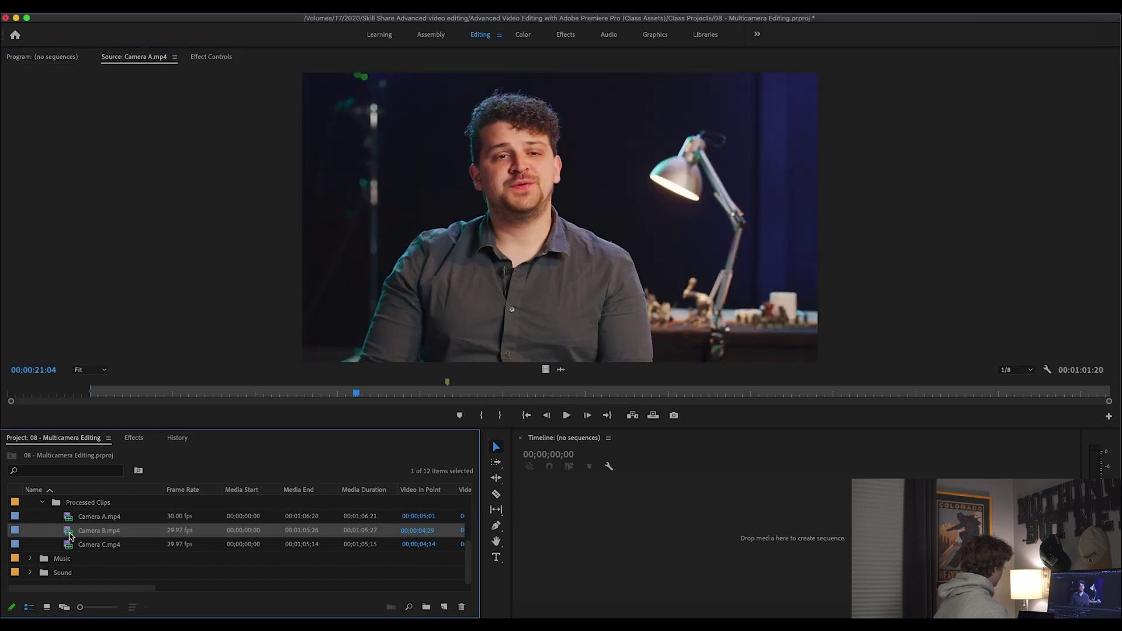
double_click(69, 544)
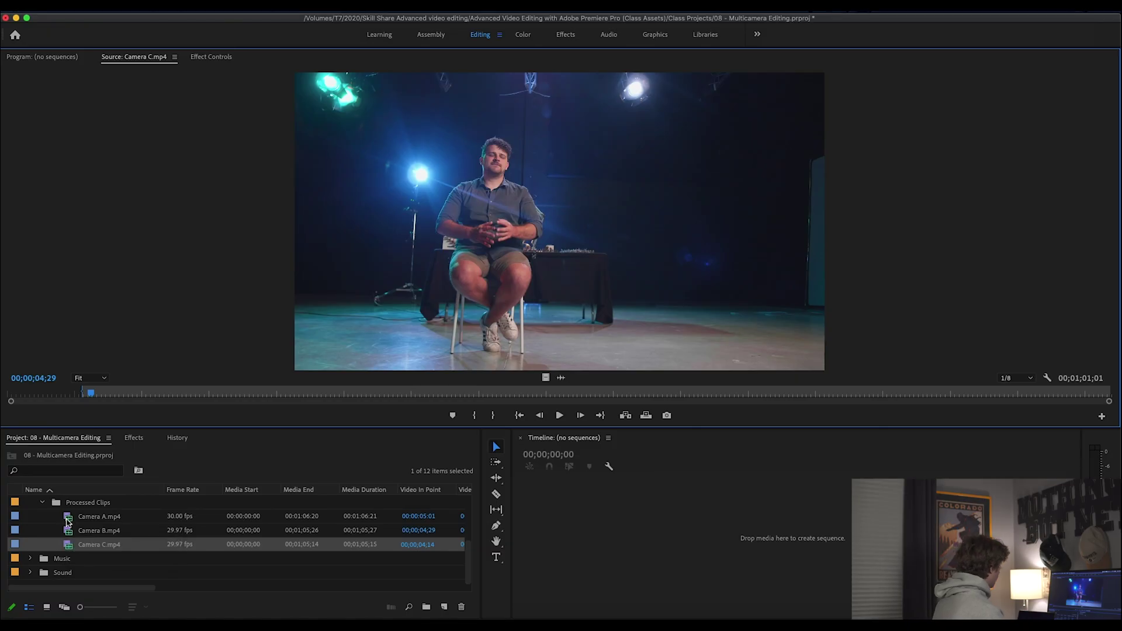
Scrub Camera A and Camera B around their in points, then select all three camera clips.
double_click(67, 517)
left_click(91, 393)
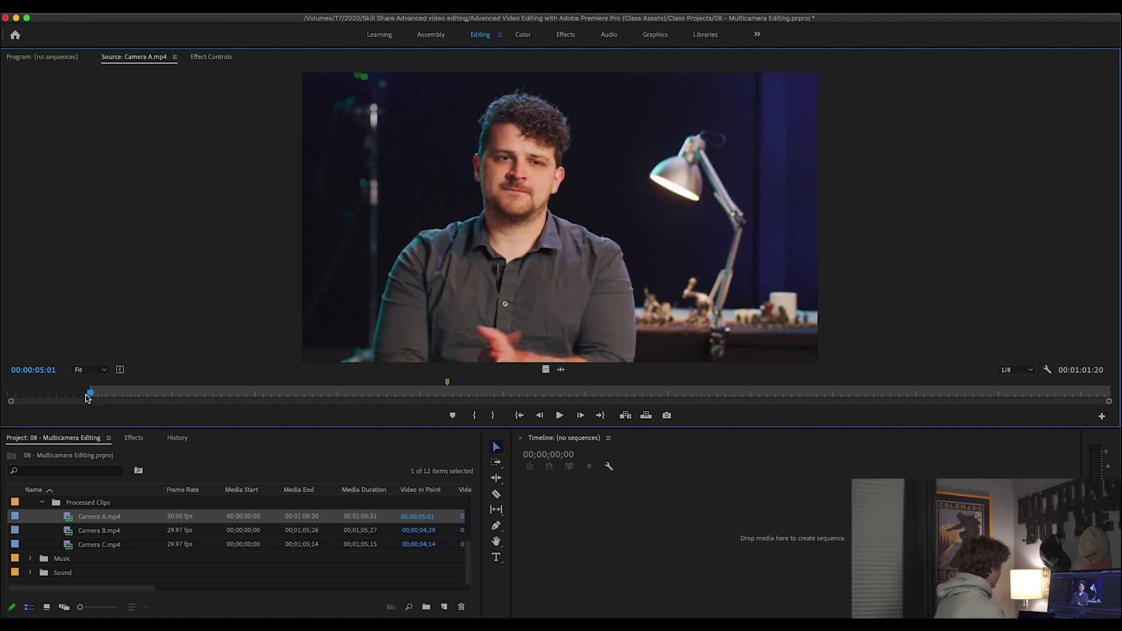
left_click_drag(88, 397, 90, 418)
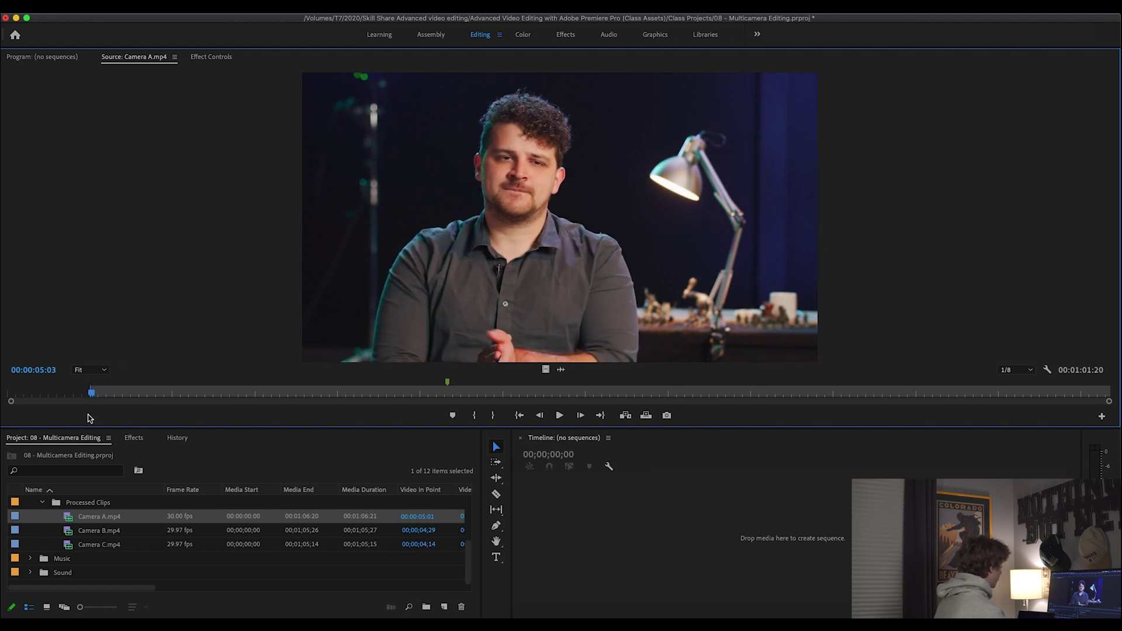
double_click(68, 528)
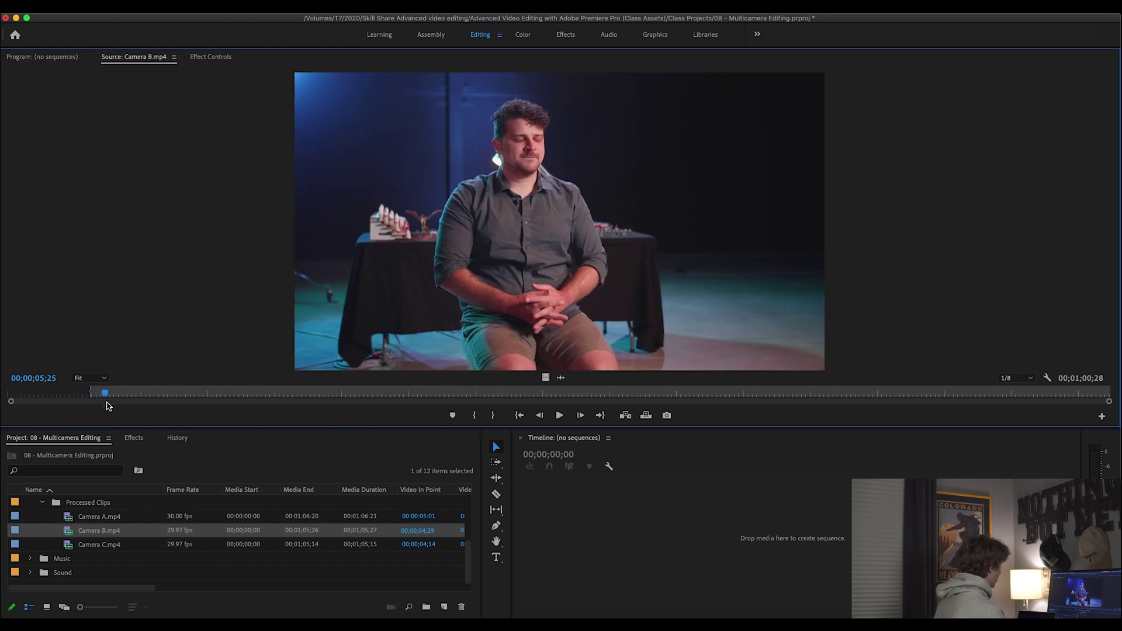
left_click_drag(97, 395, 91, 395)
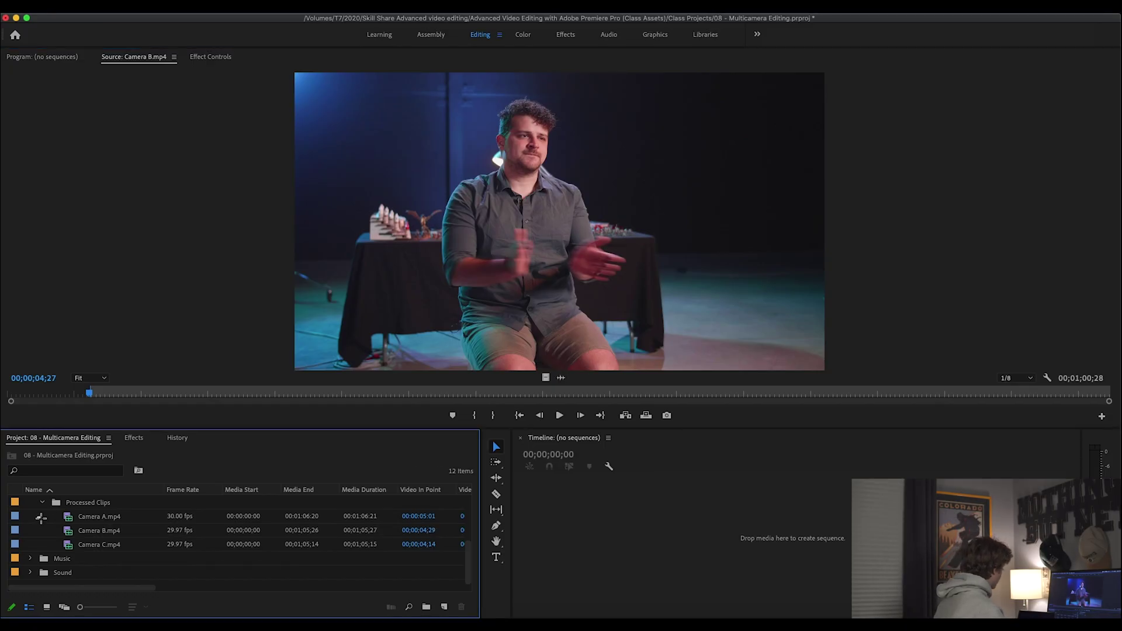
left_click_drag(41, 518, 104, 548)
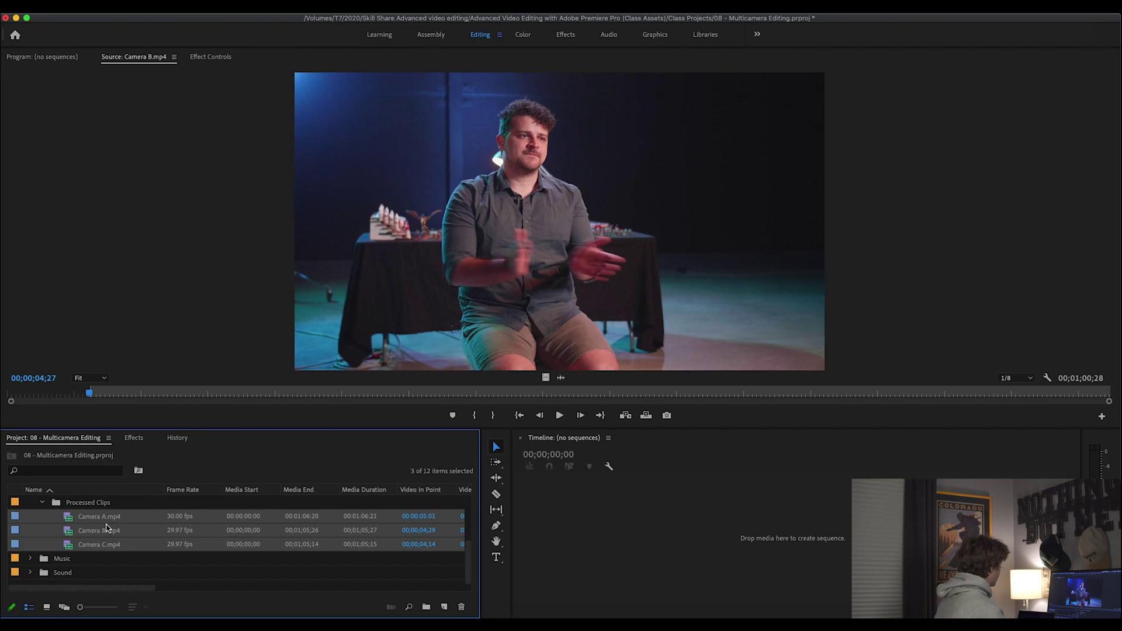
Create a multi-camera source sequence from the three clips, adding 'Interview' after 'Multicam' in its name.
right_click(107, 522)
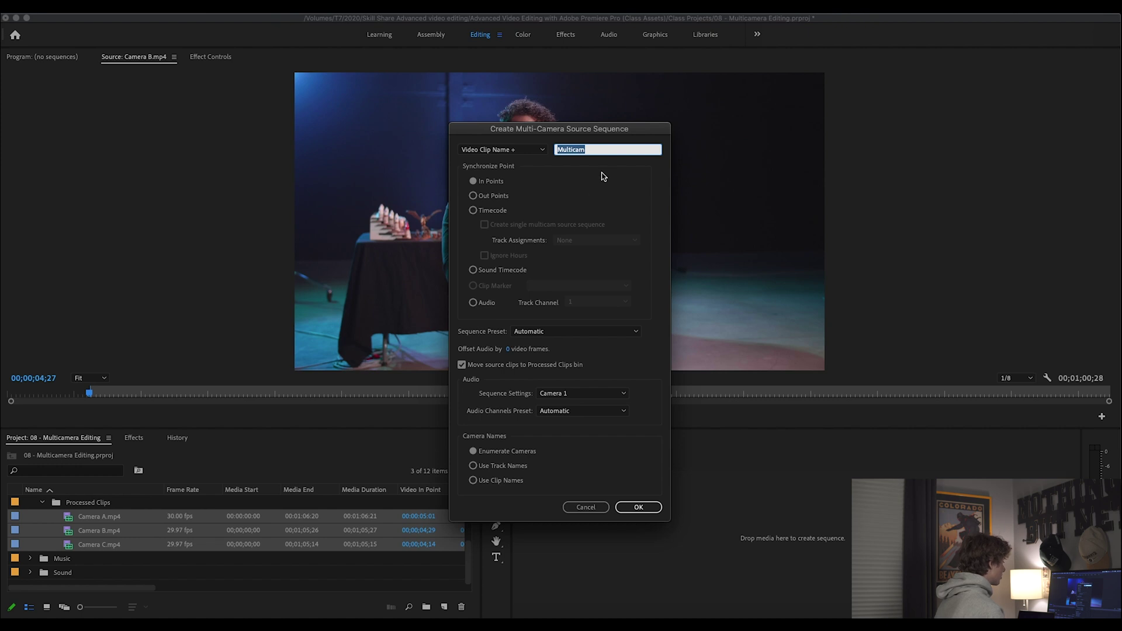
left_click(605, 149)
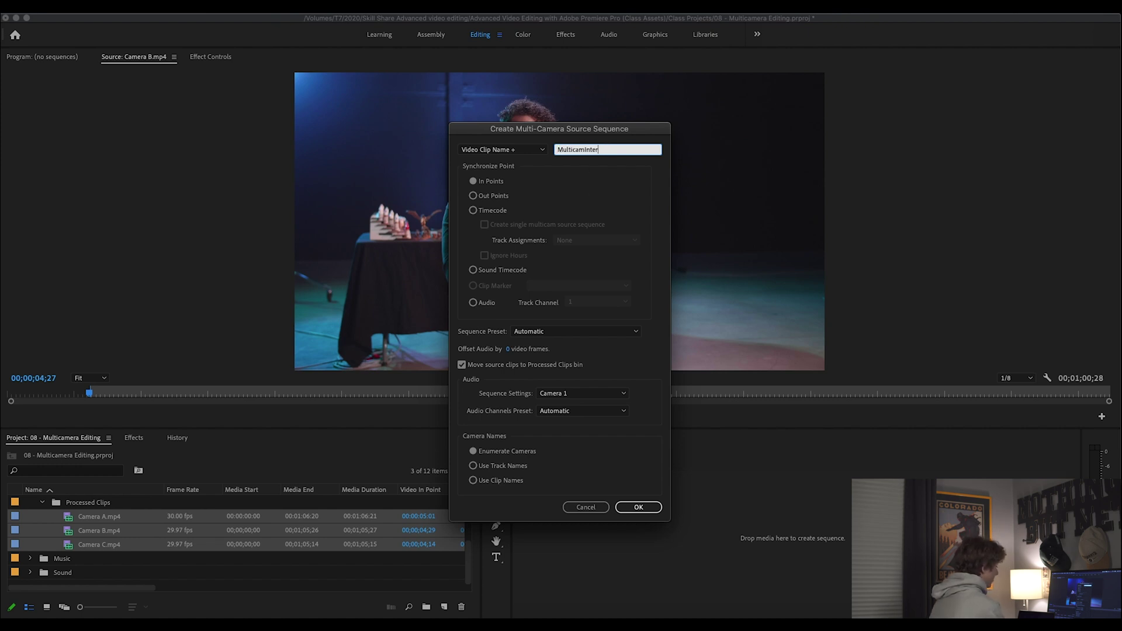
type("Interview")
key("Return")
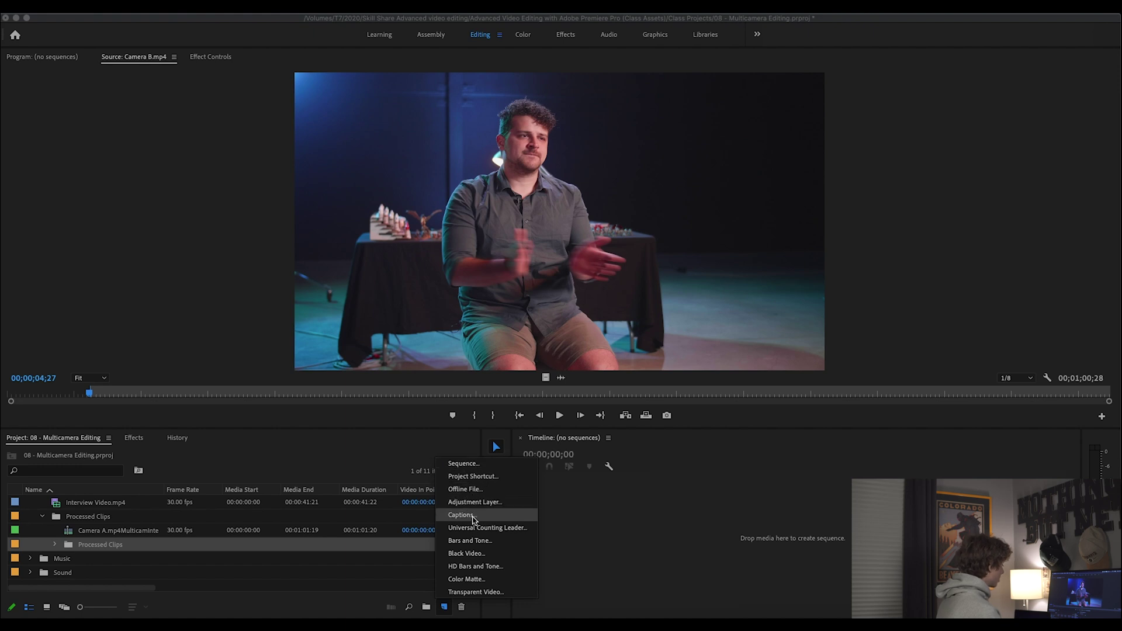
Create a new Sequence 10 using the default preset.
left_click(463, 464)
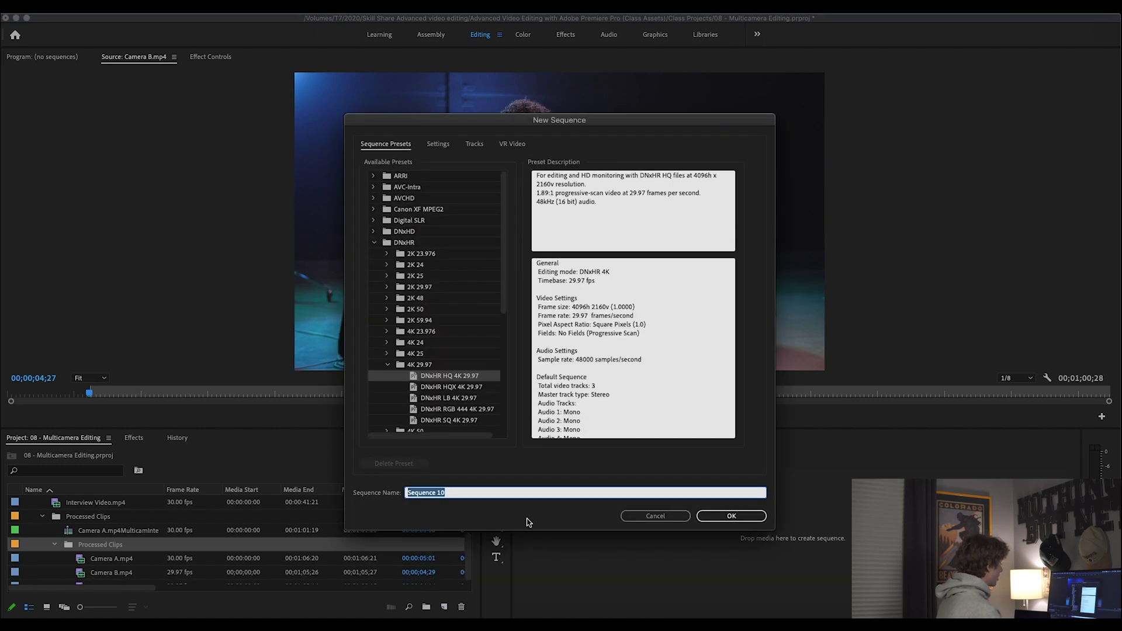
left_click(730, 517)
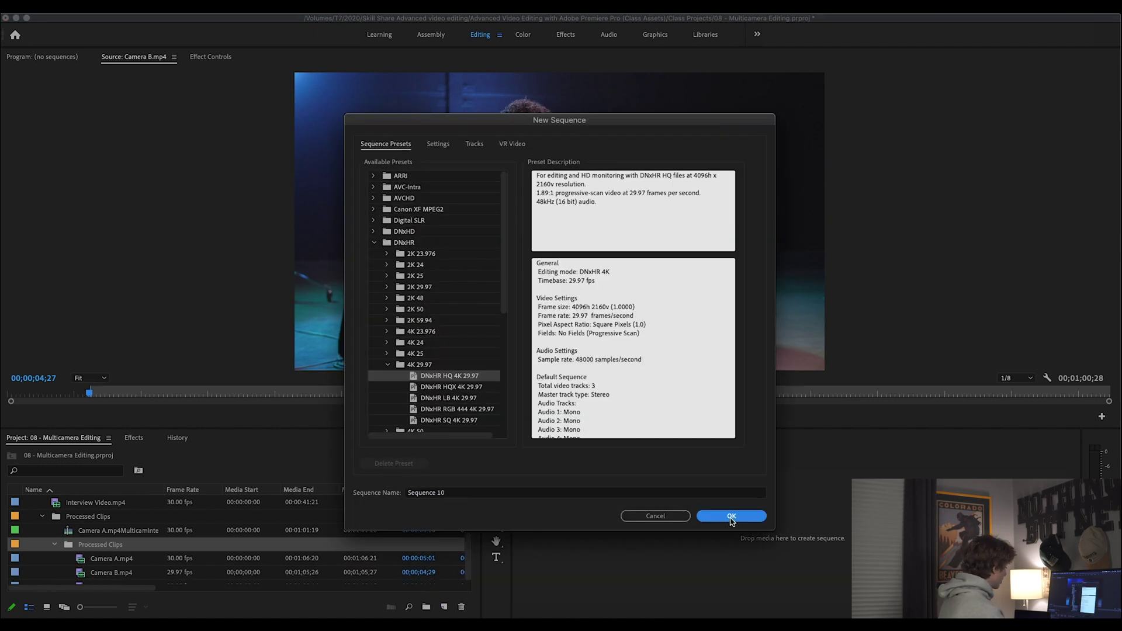
scroll(134, 584, "down", 2)
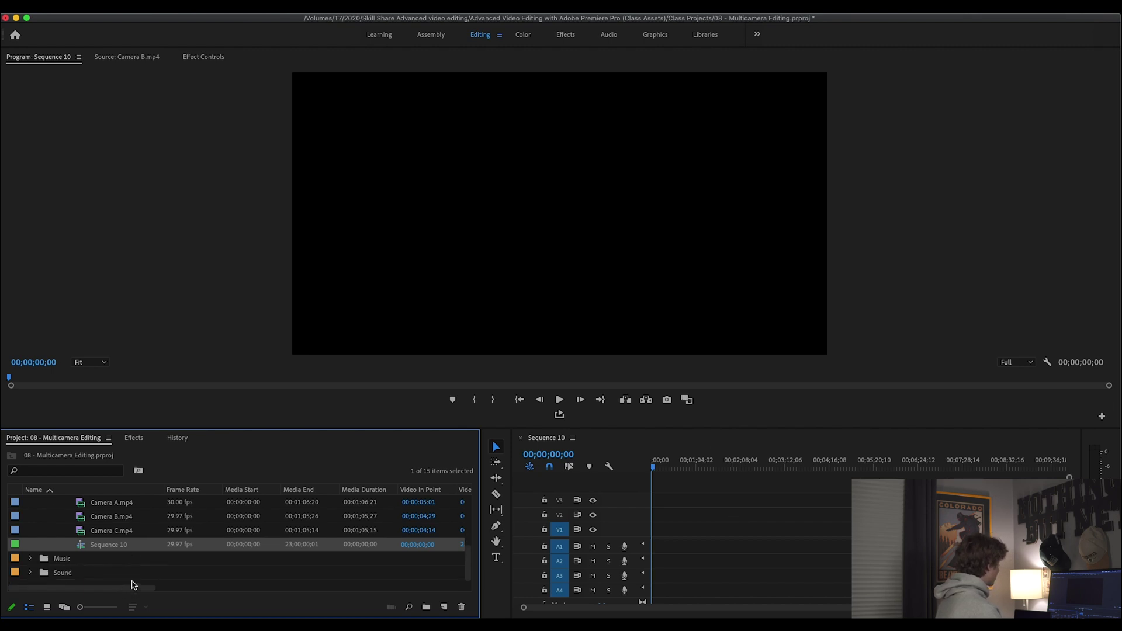
scroll(133, 584, "up", 2)
scroll(126, 576, "down", 2)
scroll(116, 561, "up", 3)
Place the multicam clip at the start of Sequence 10 with matched settings, then play and rewind.
left_click_drag(68, 518, 685, 532)
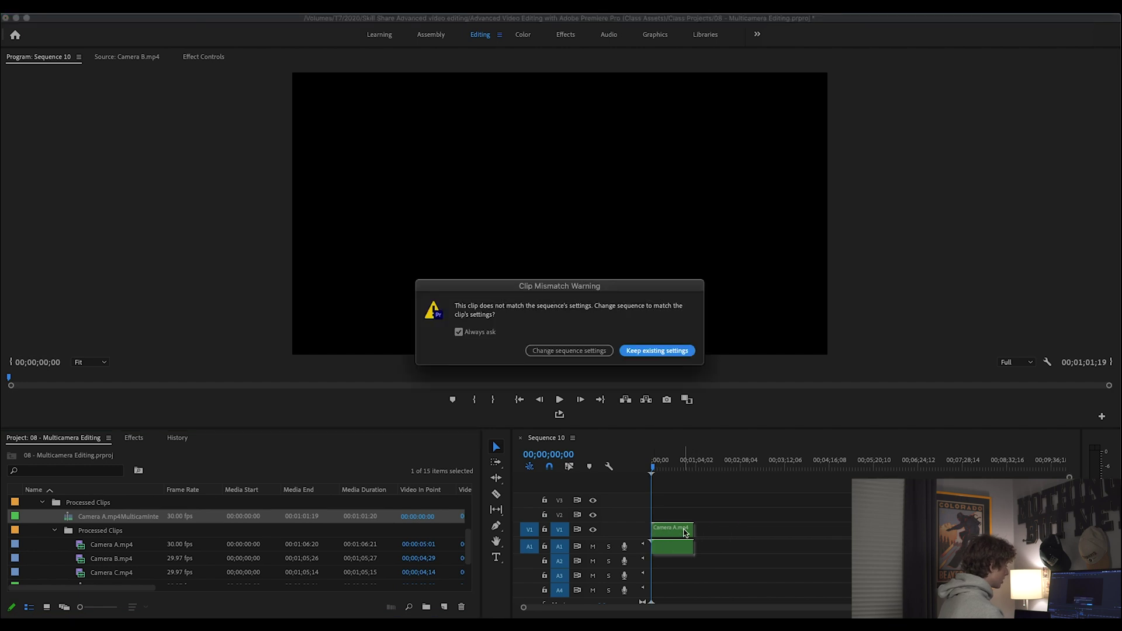
left_click(582, 350)
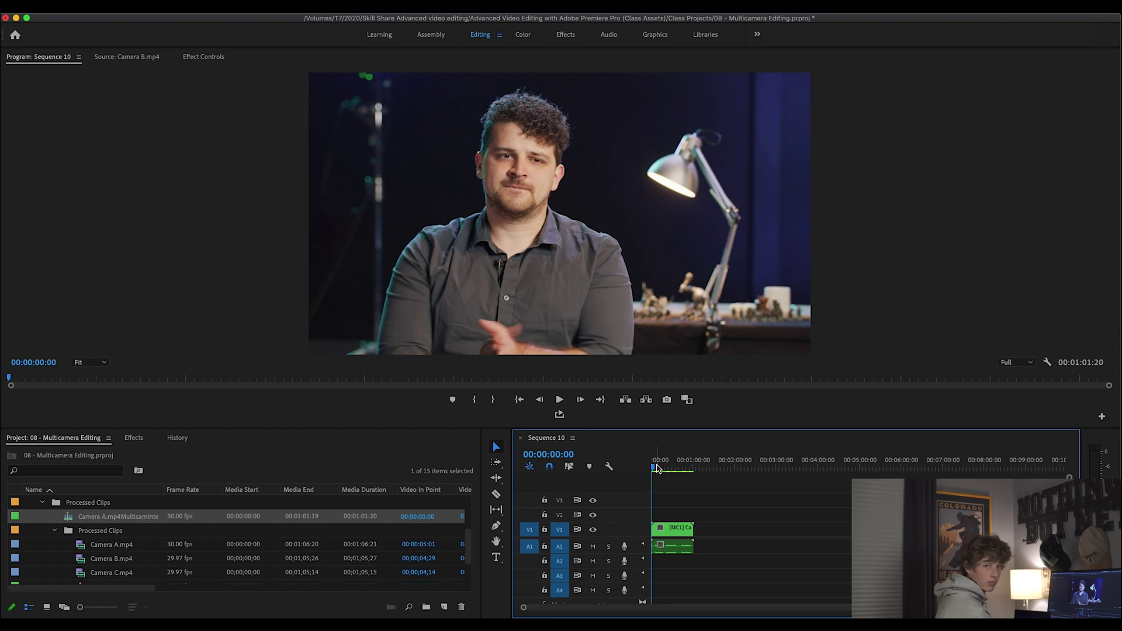
left_click(675, 528)
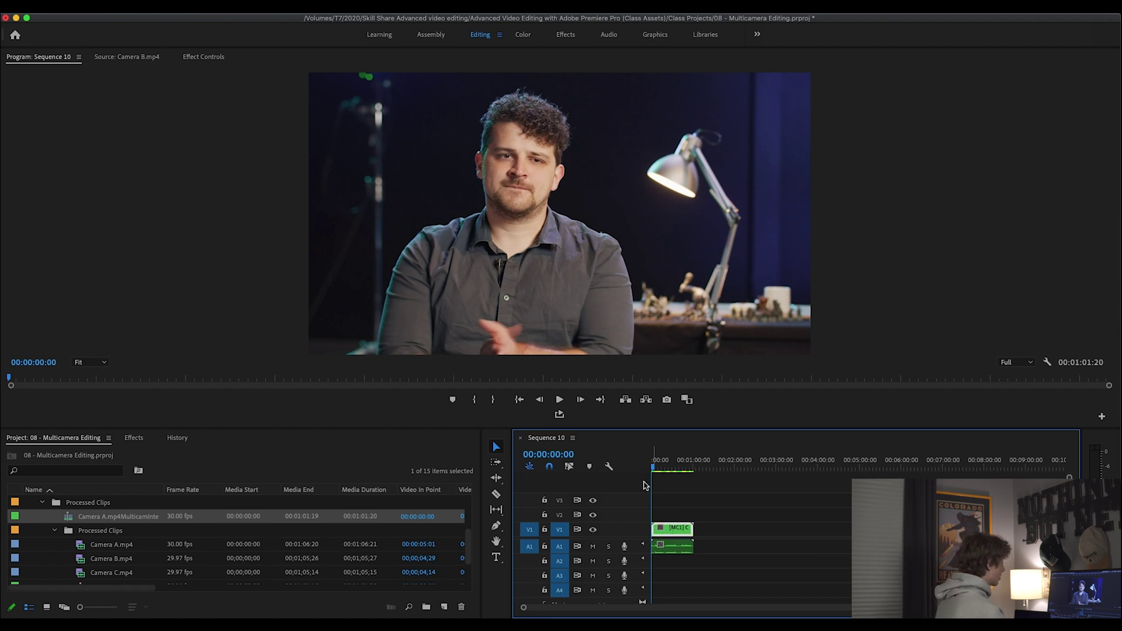
key("space")
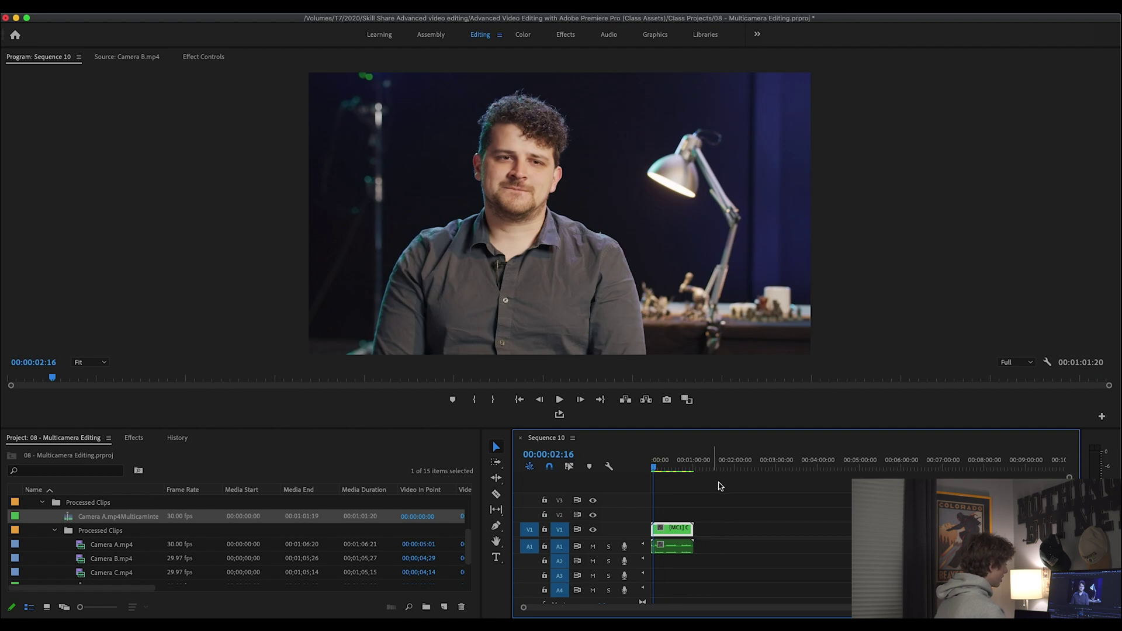
left_click_drag(655, 472, 648, 471)
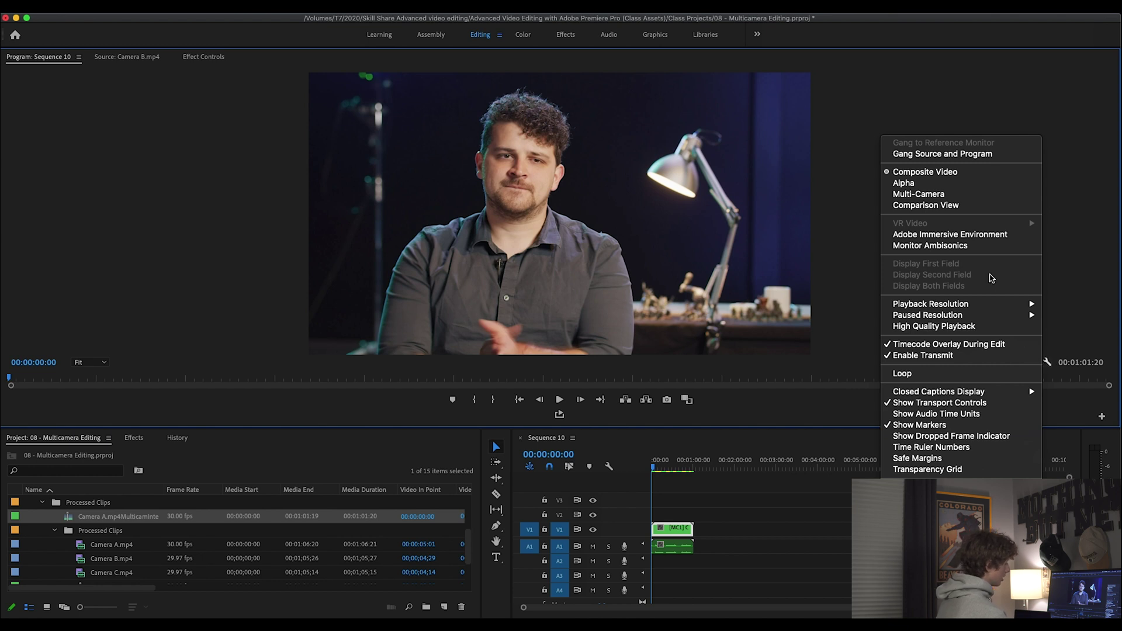
Turn on Multi-Camera view in the Program monitor so all three angles show beside the active camera.
left_click(948, 195)
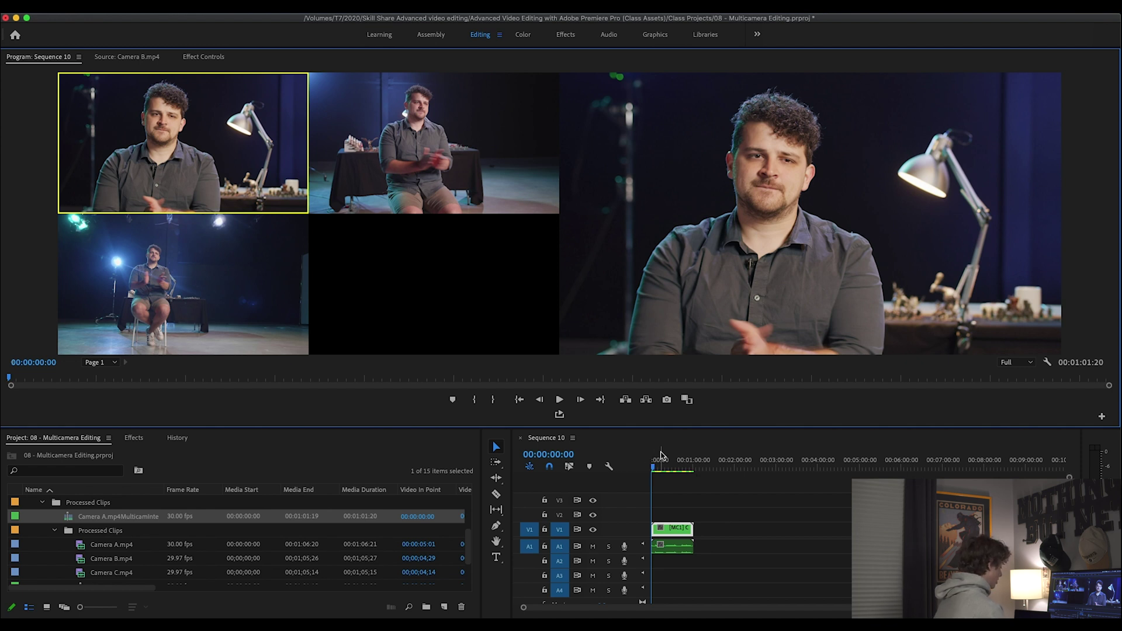
left_click(661, 454)
Start playback, cut to cameras 2 and 3, and lower playback resolution to 1/8.
key("space")
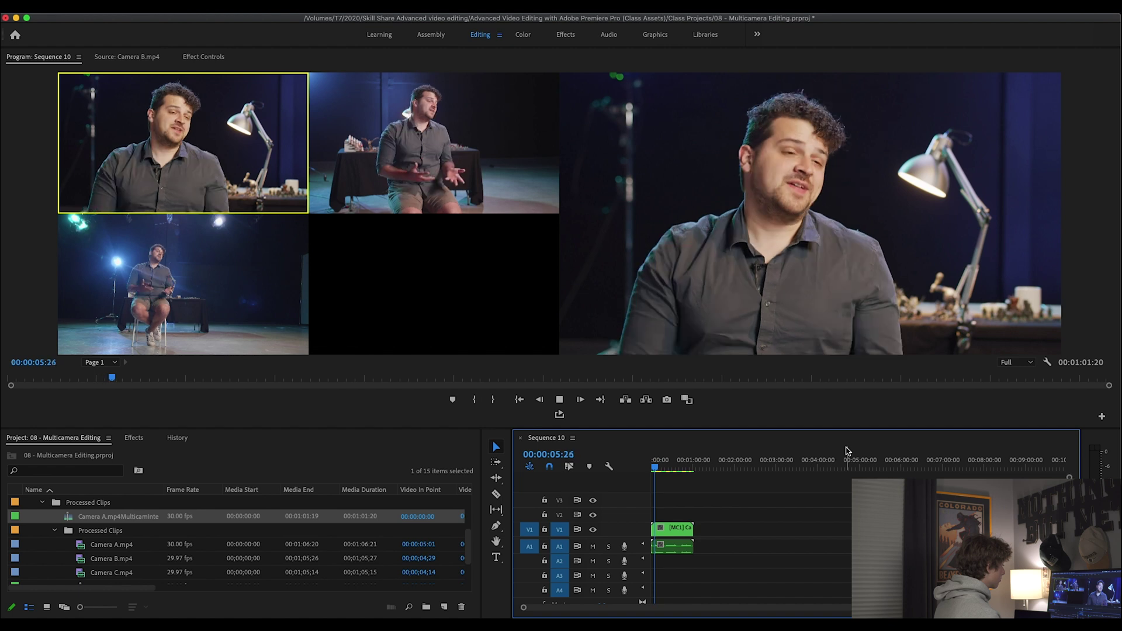
key("2")
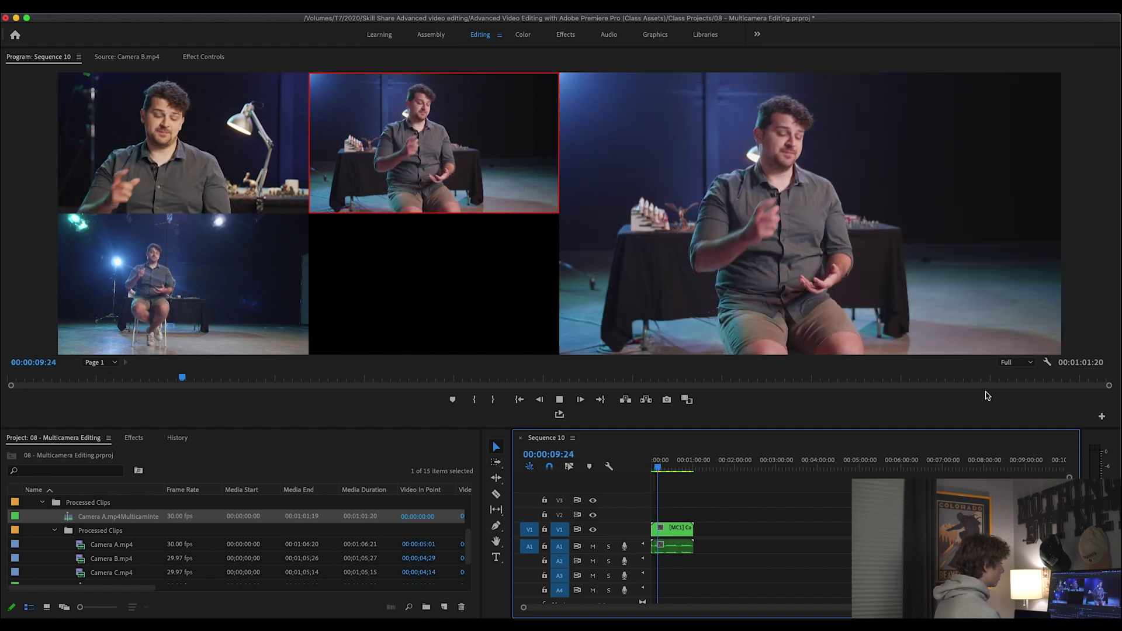
key("3")
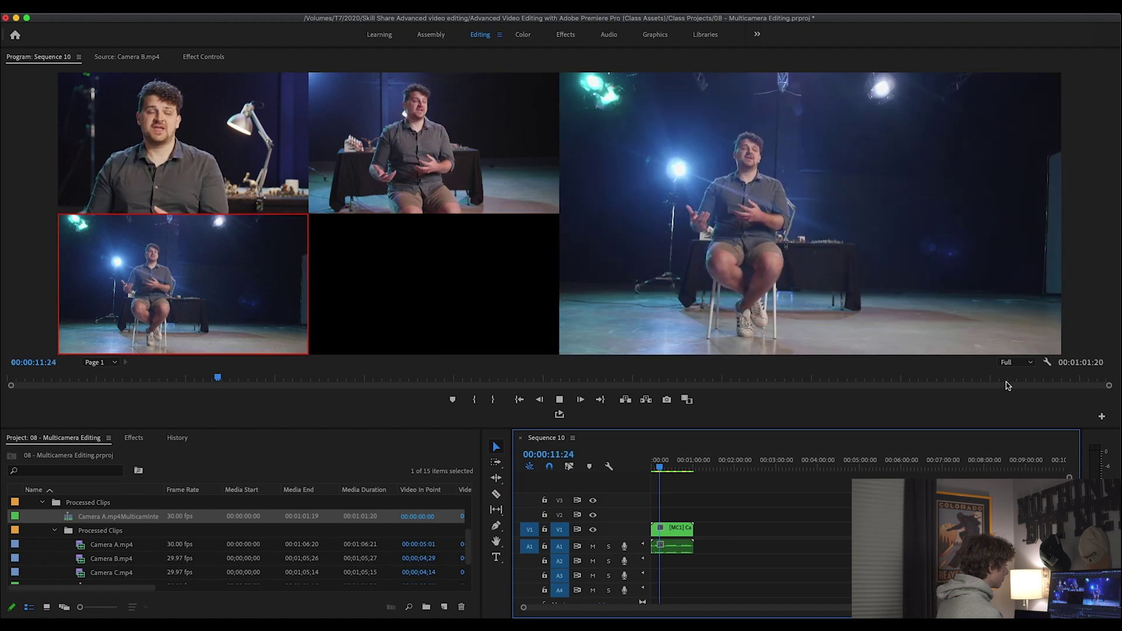
left_click(1017, 362)
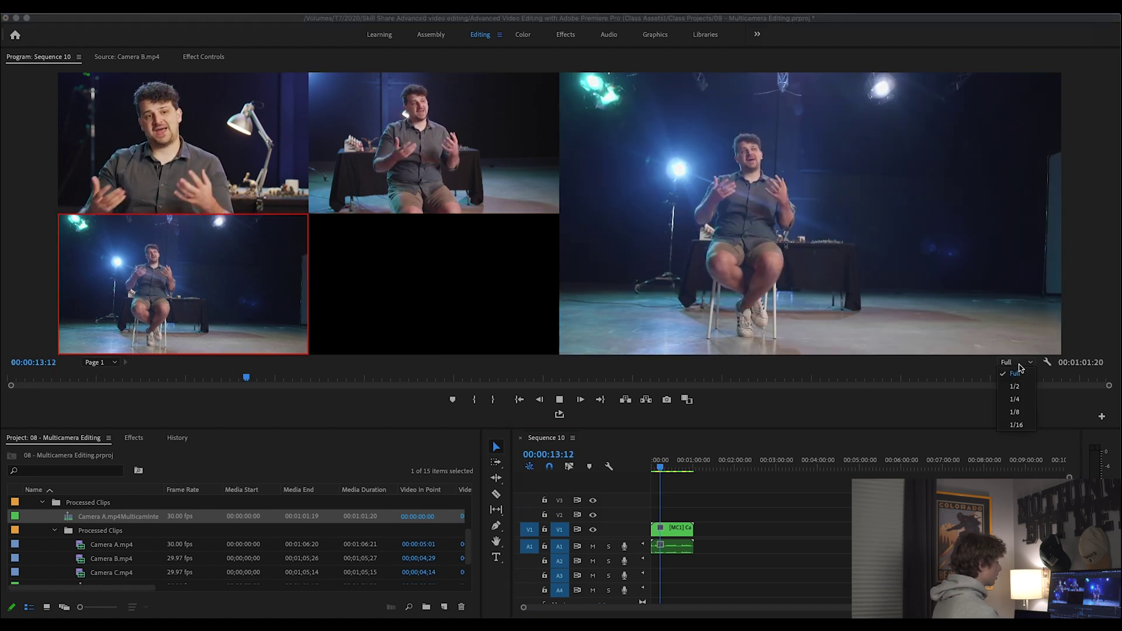
left_click(1014, 412)
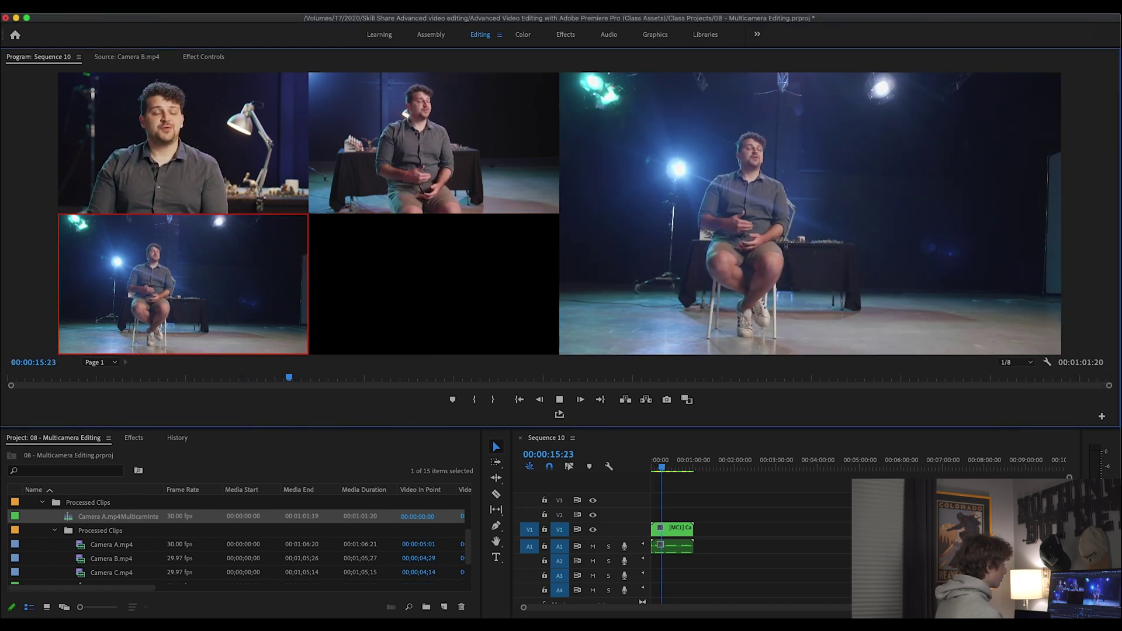
Keep cutting live between cameras 2, 1, 3, 1, 2, 3, 2, 1 and 2 until the sequence ends.
key("2")
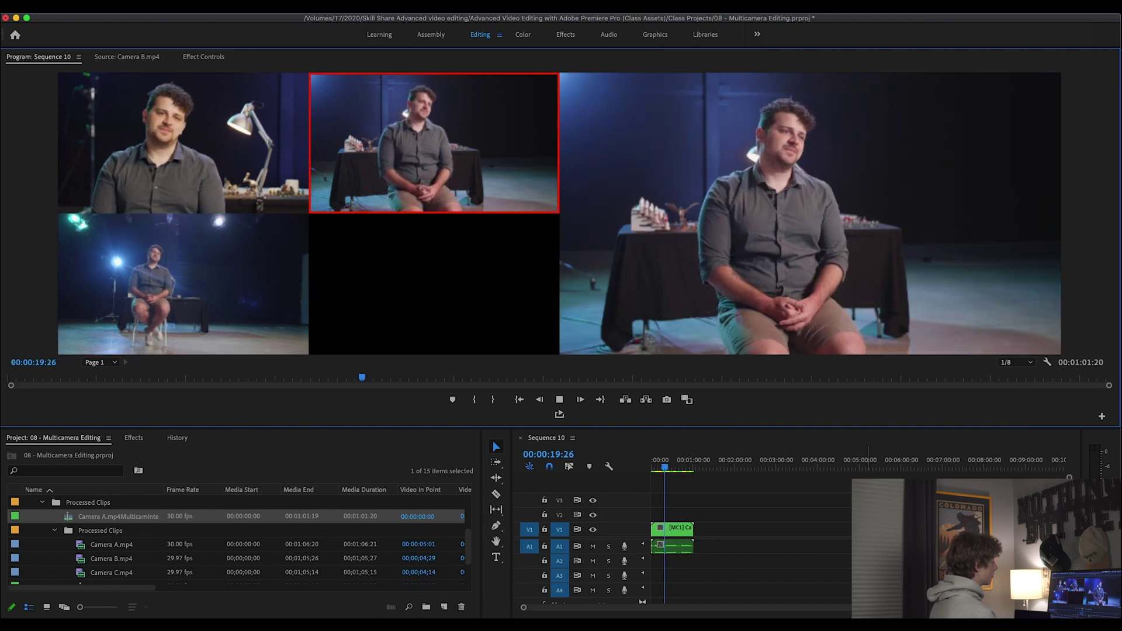
key("1")
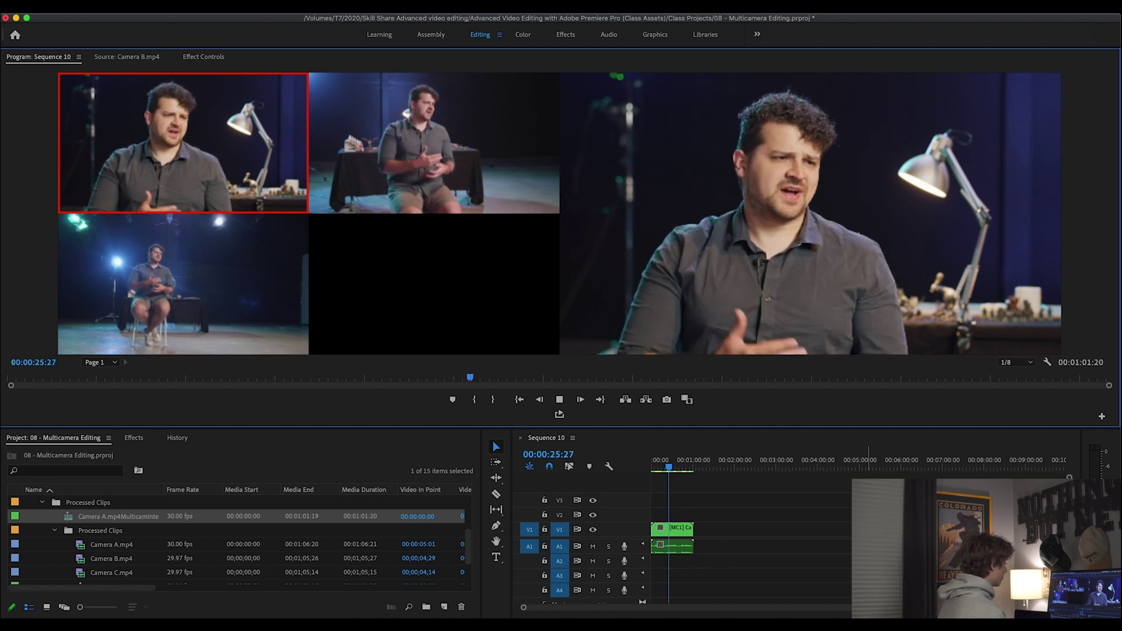
key("3")
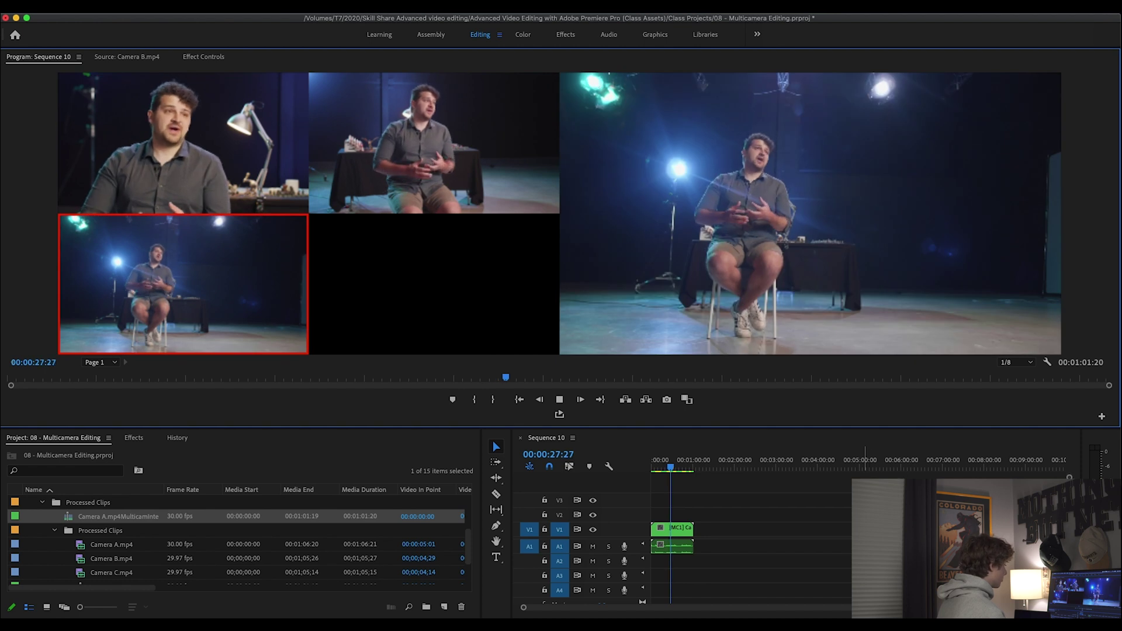
key("1")
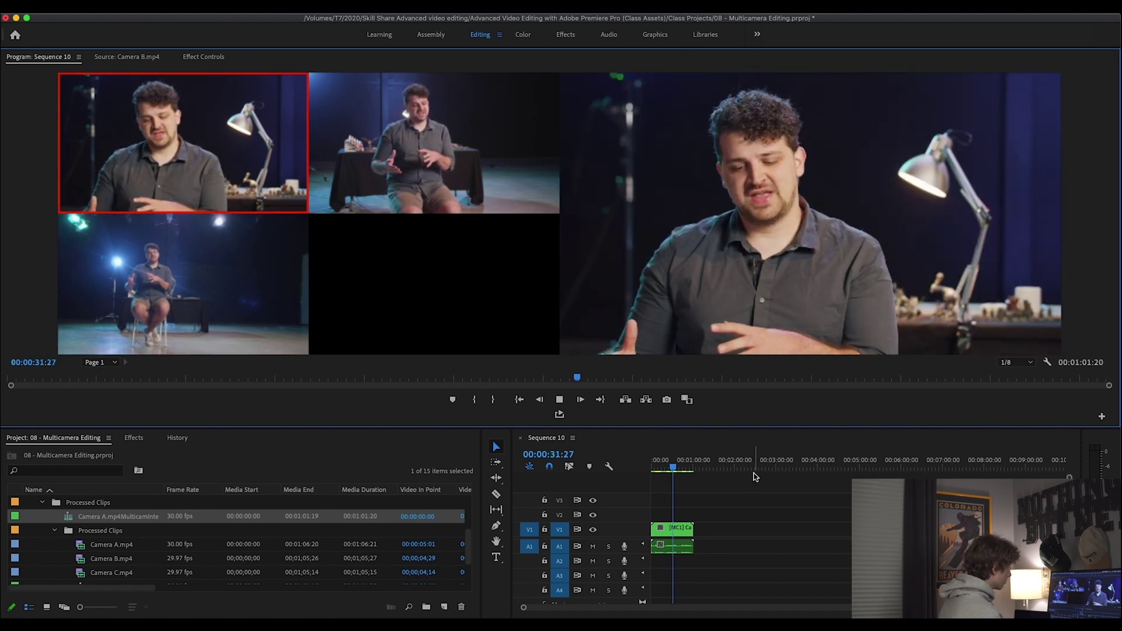
key("2")
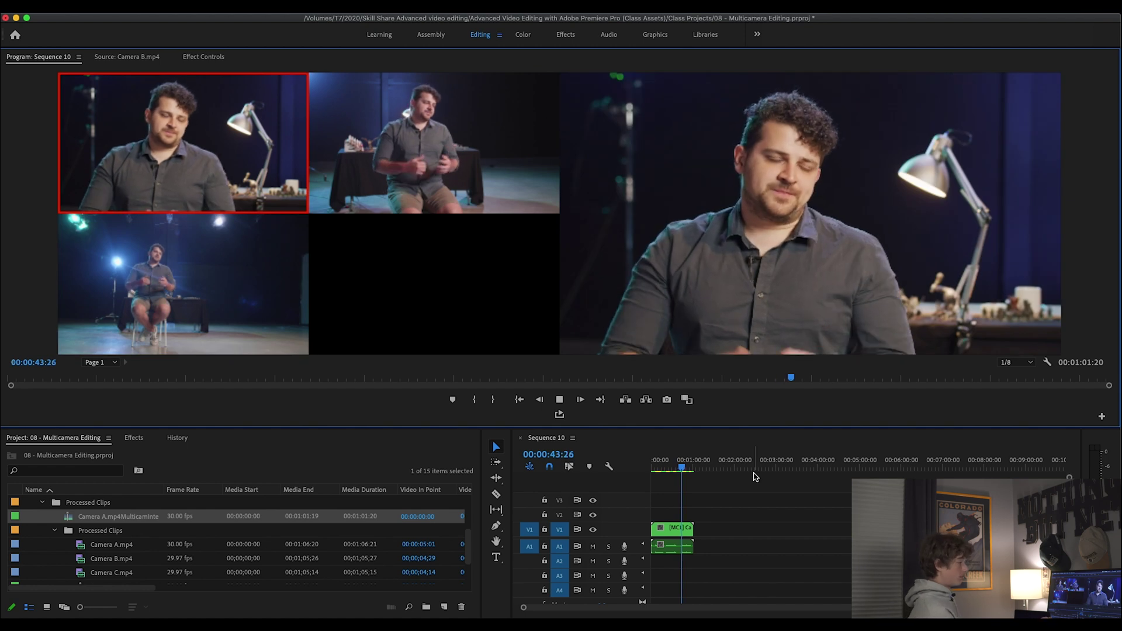
key("2")
key("3")
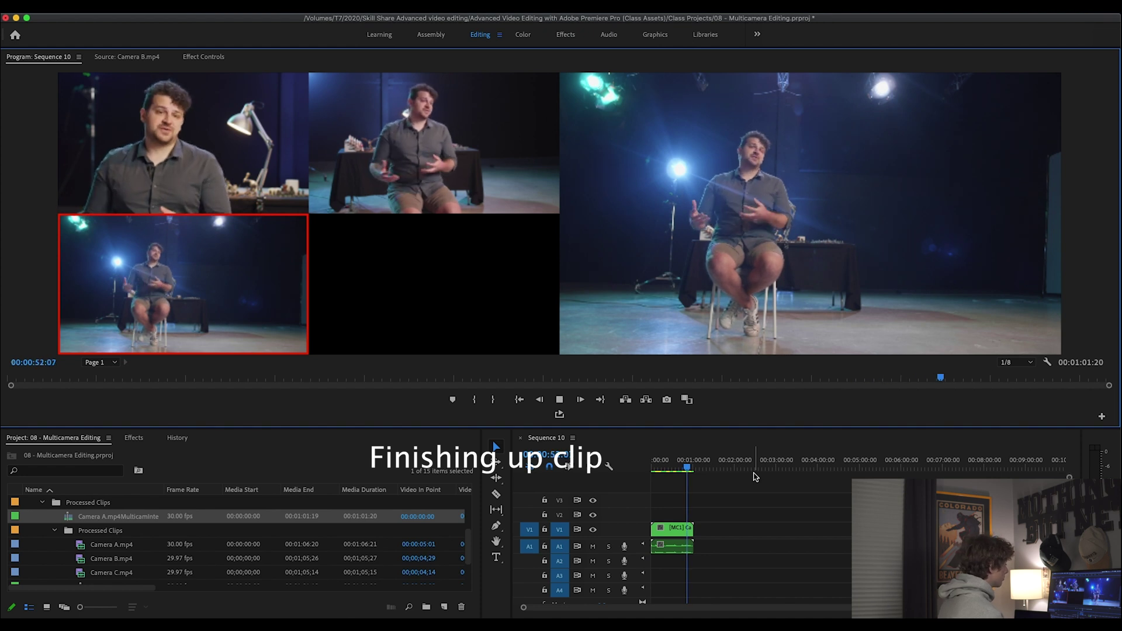
key("2")
key("1")
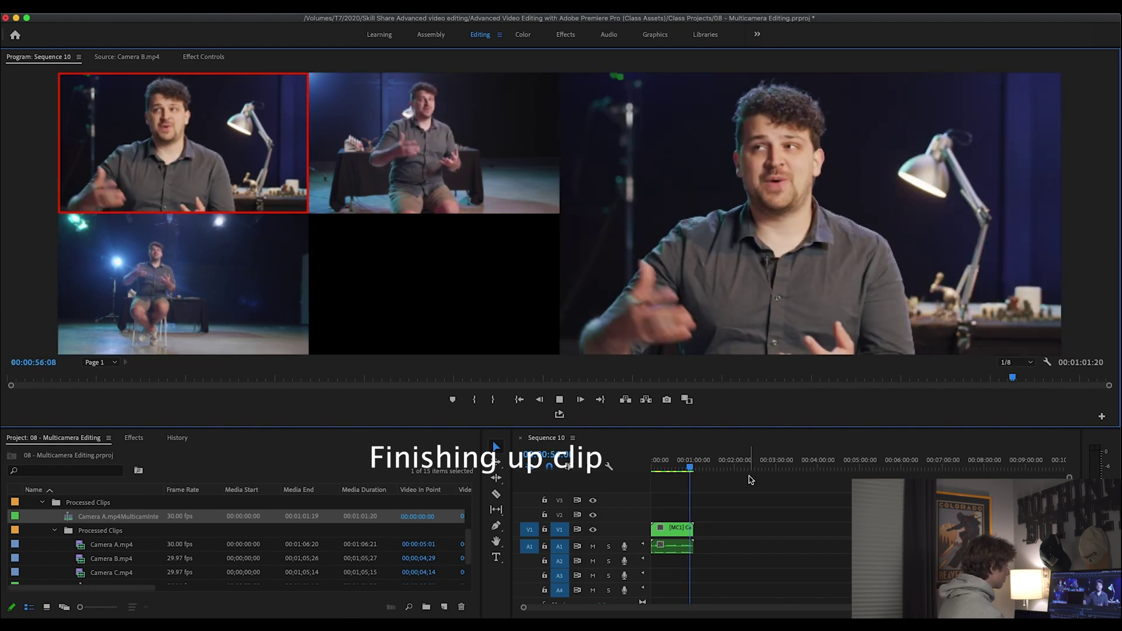
key("2")
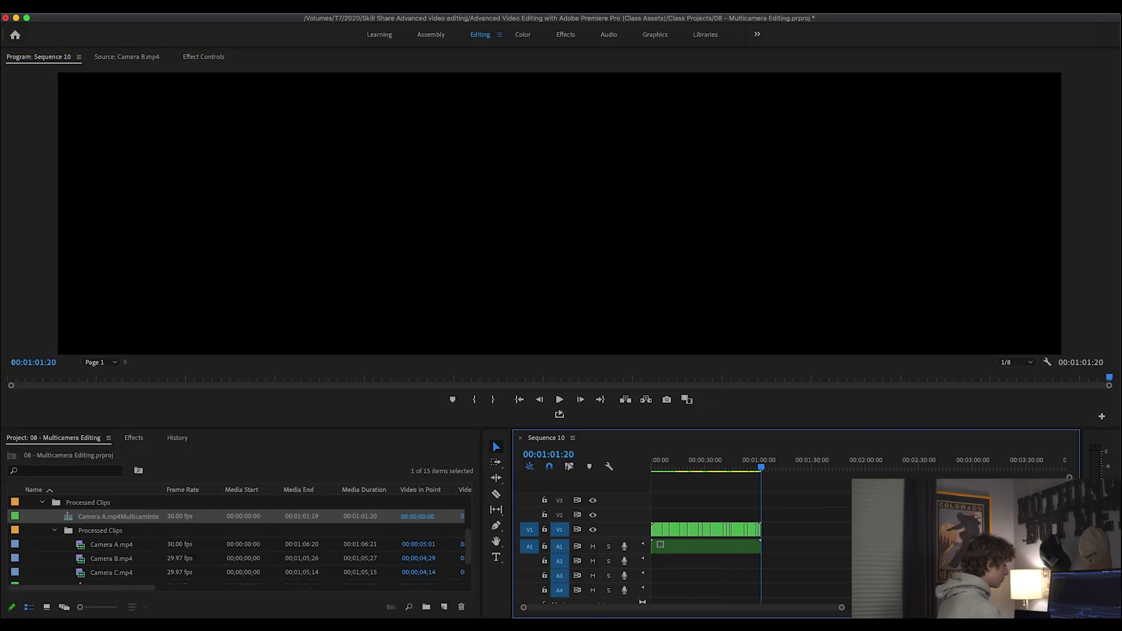
Restore the Multi-Camera view with Shift+0, play Sequence 10 from the start, then return Home.
scroll(794, 503, "up", 2)
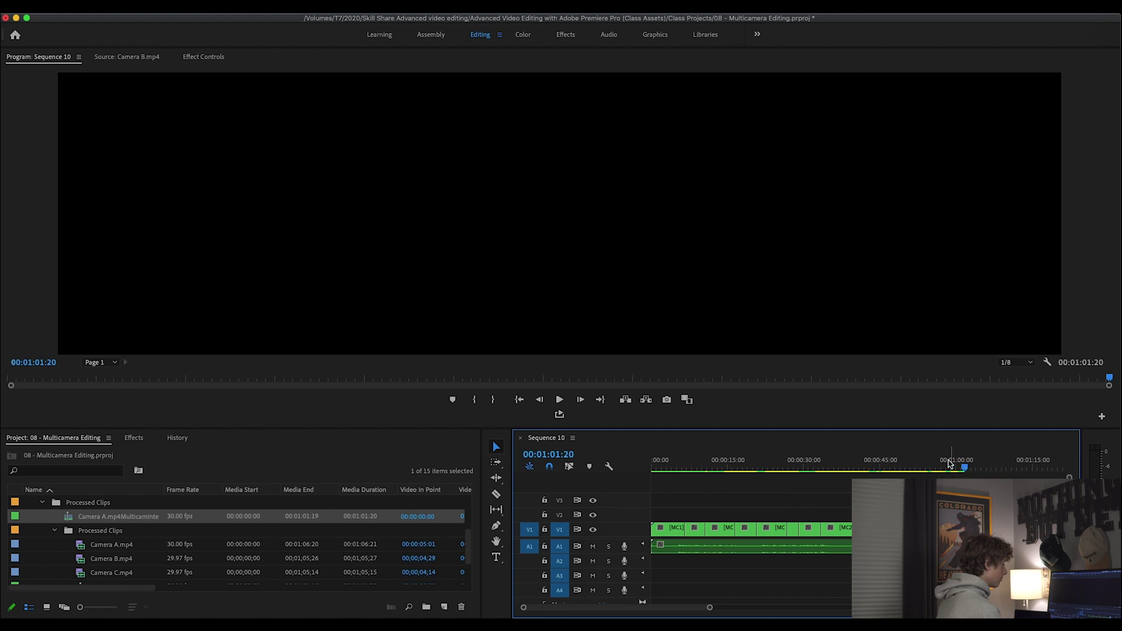
key("shift+0")
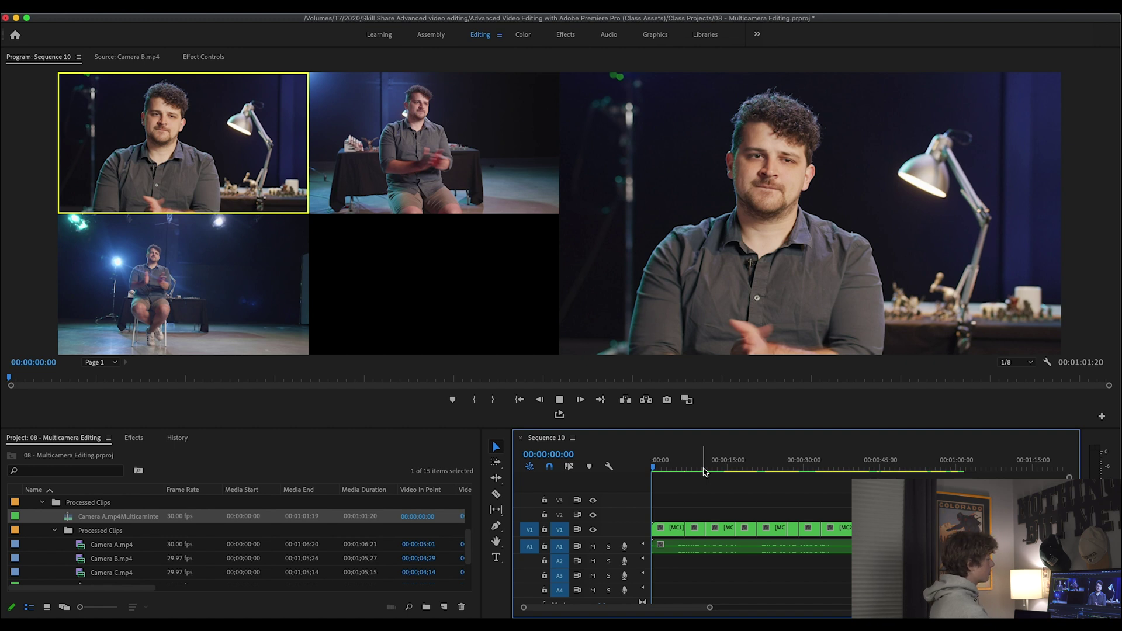
key("space")
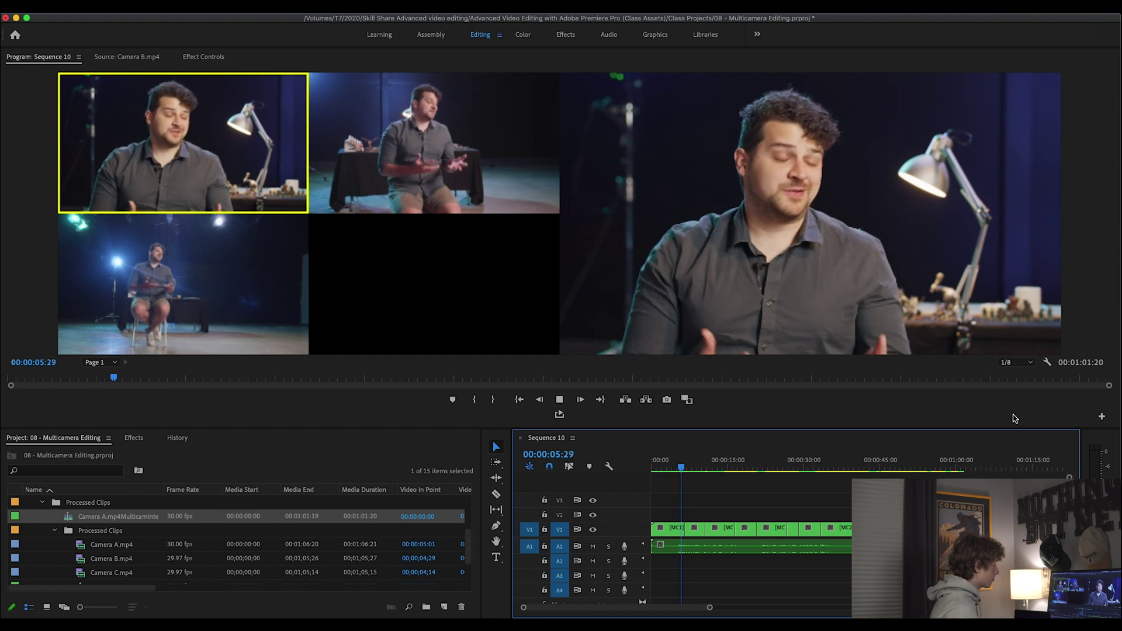
key("2")
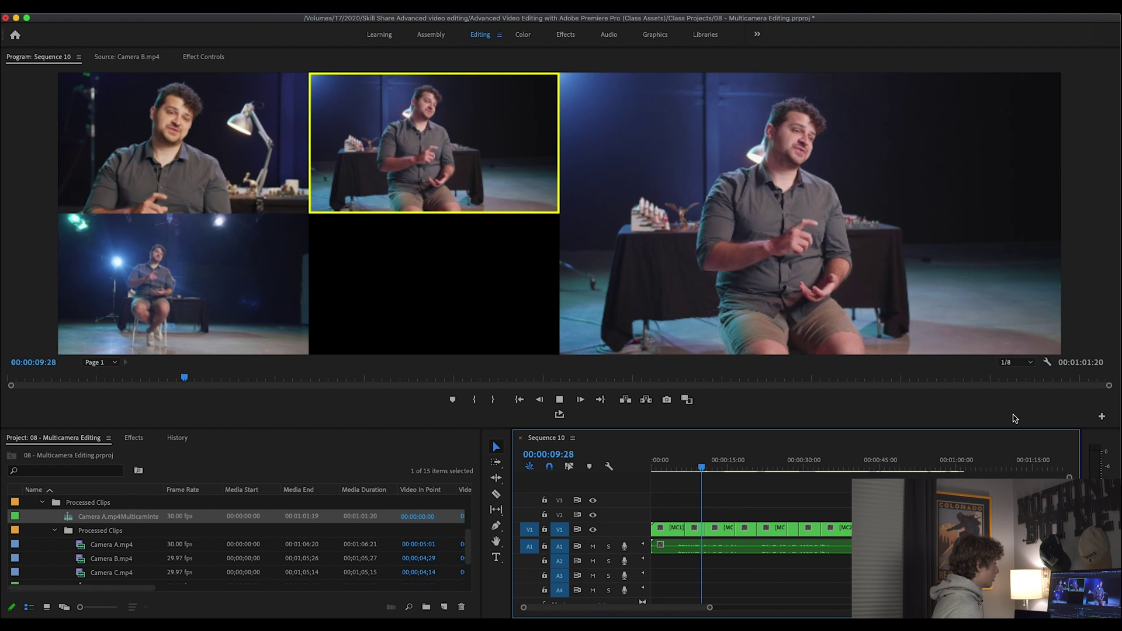
key("3")
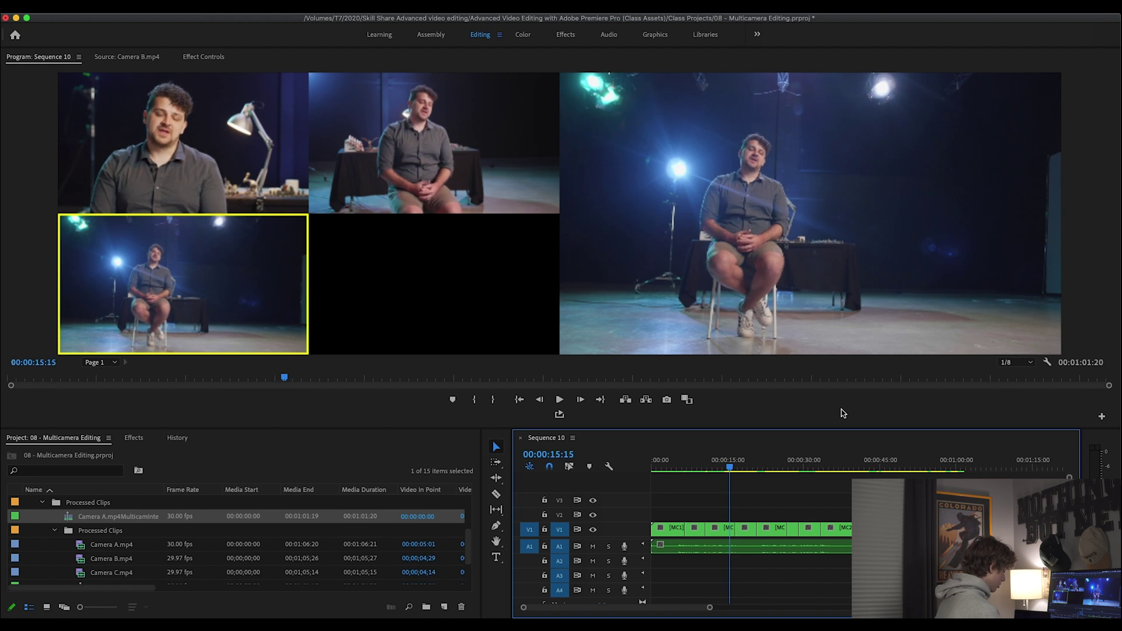
key("Home")
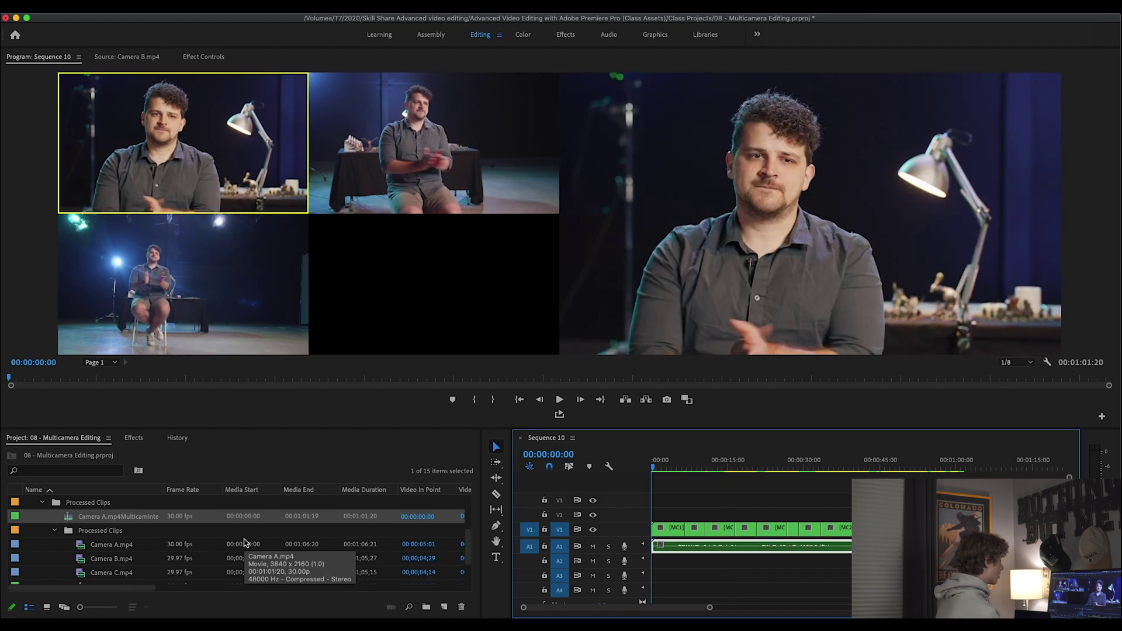
Replace the A1 audio with Camera A.mp4's audio at the sequence start and play to check it.
key("Delete")
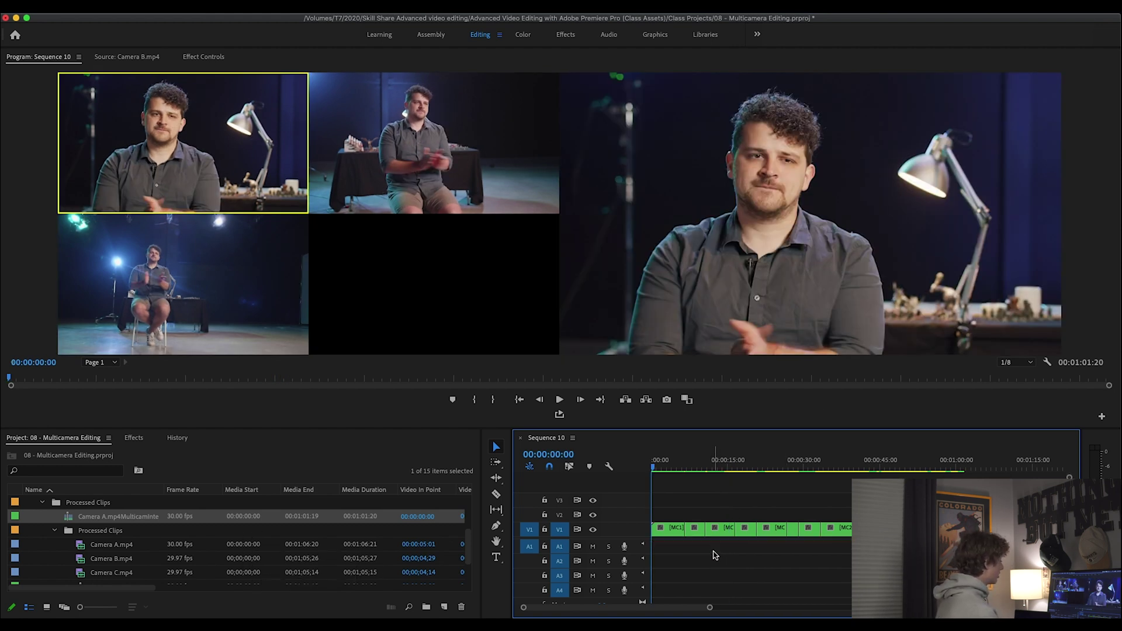
double_click(81, 548)
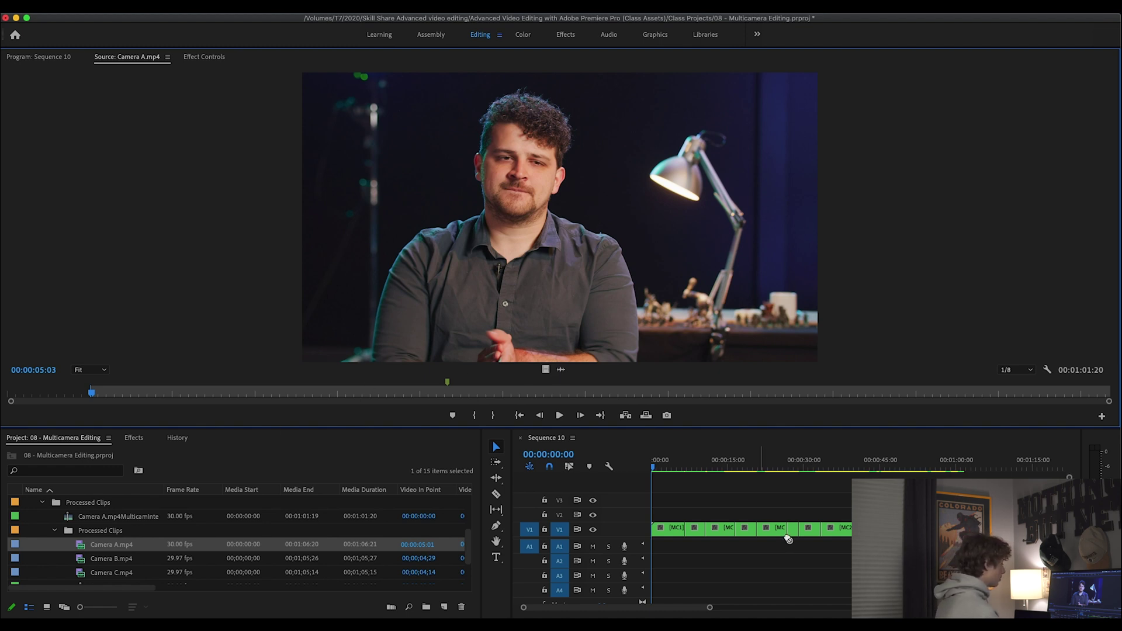
left_click_drag(759, 549, 644, 562)
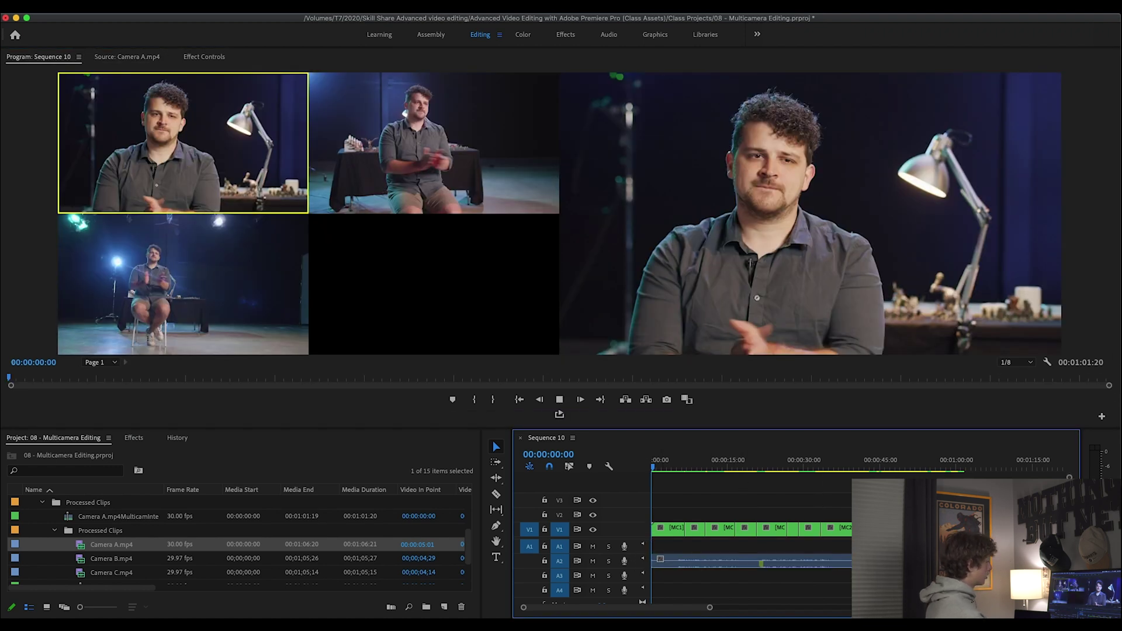
key("space")
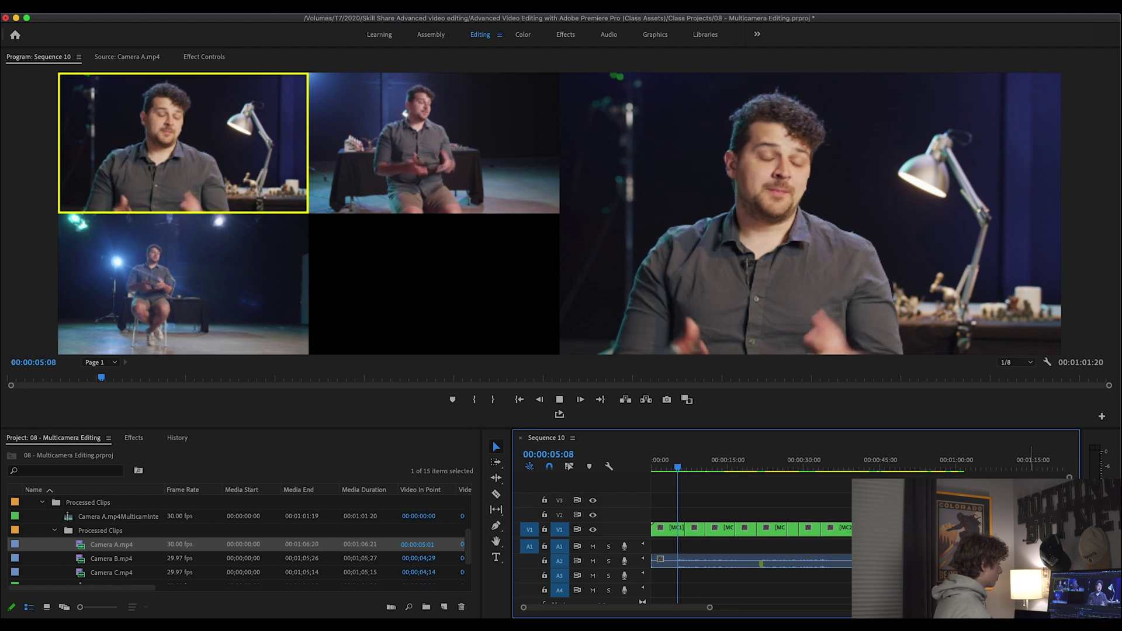
key("2")
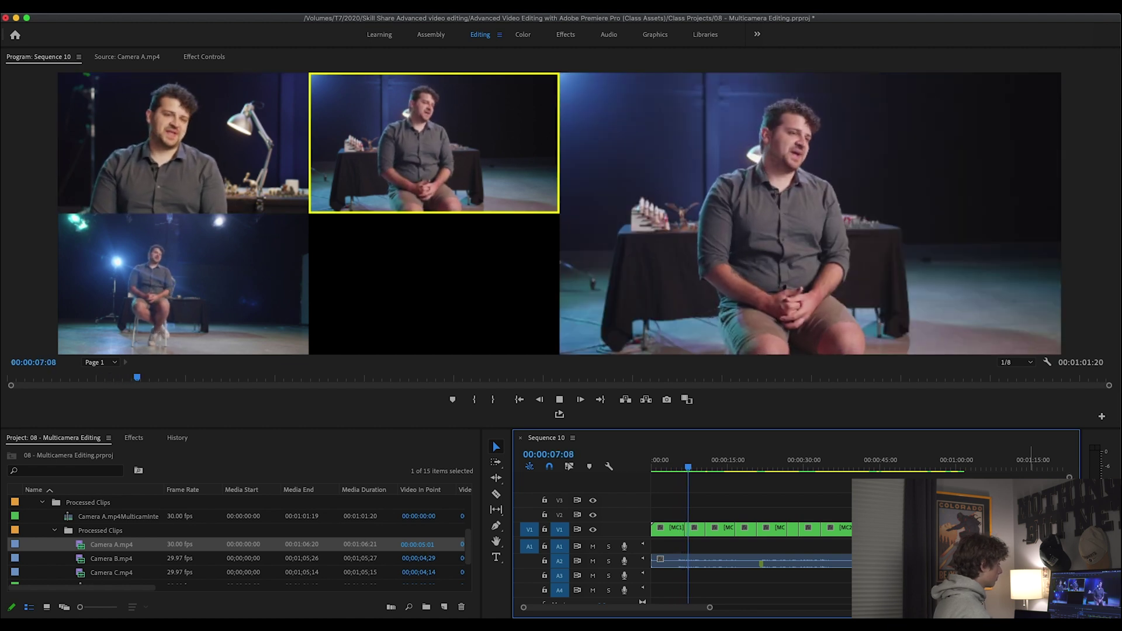